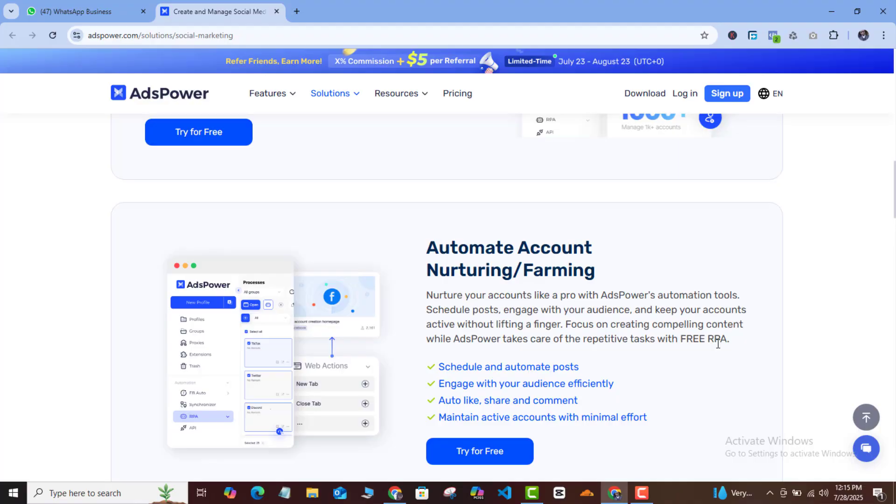
# Expand the YouTube video description and select the AdsPower share link in it.
pyautogui.scroll(-7, 718, 346)
pyautogui.scroll(-2, 715, 346)
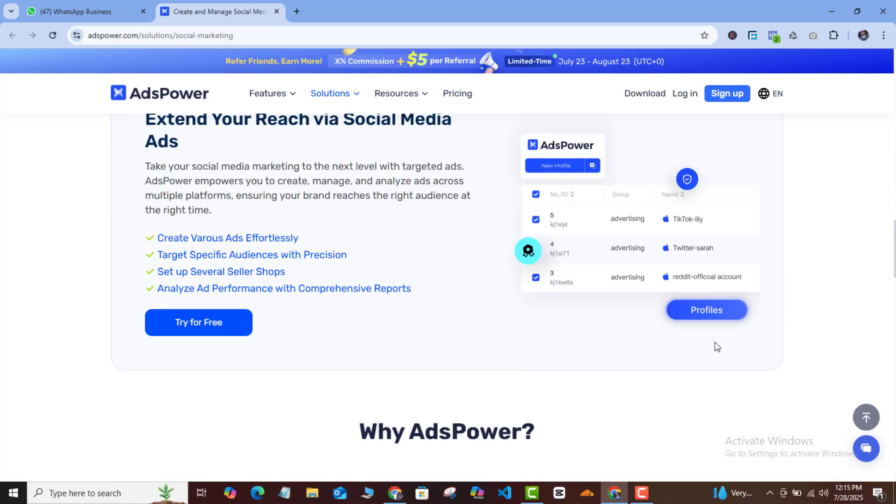
pyautogui.scroll(1, 714, 359)
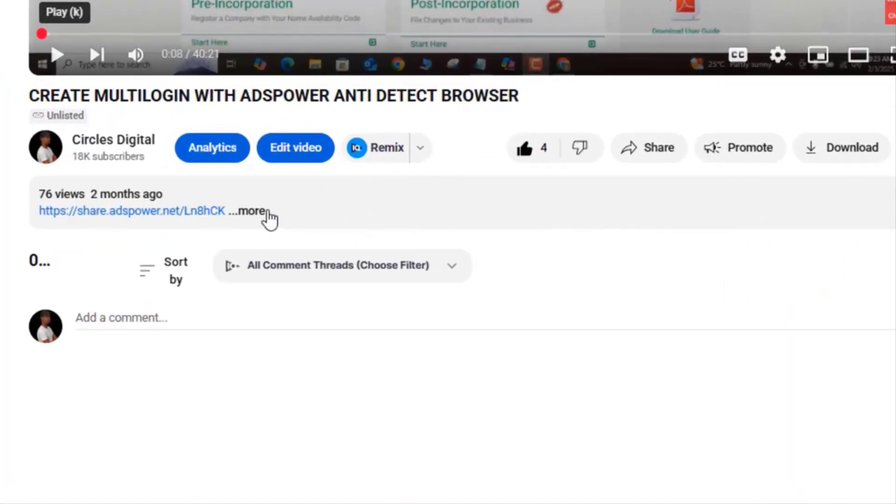
pyautogui.click(261, 212)
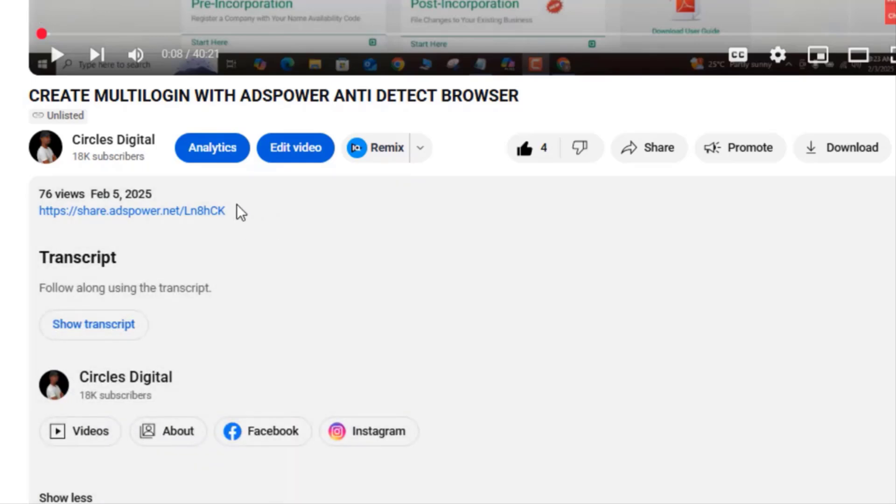
pyautogui.moveTo(226, 211); pyautogui.dragTo(35, 229)
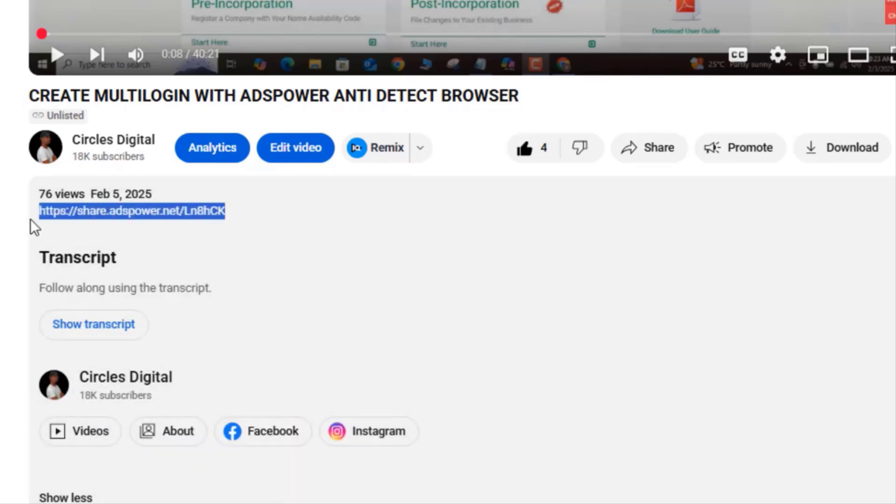
# Copy the selected link and paste it into the address bar of a new incognito window.
pyautogui.rightClick(56, 219)
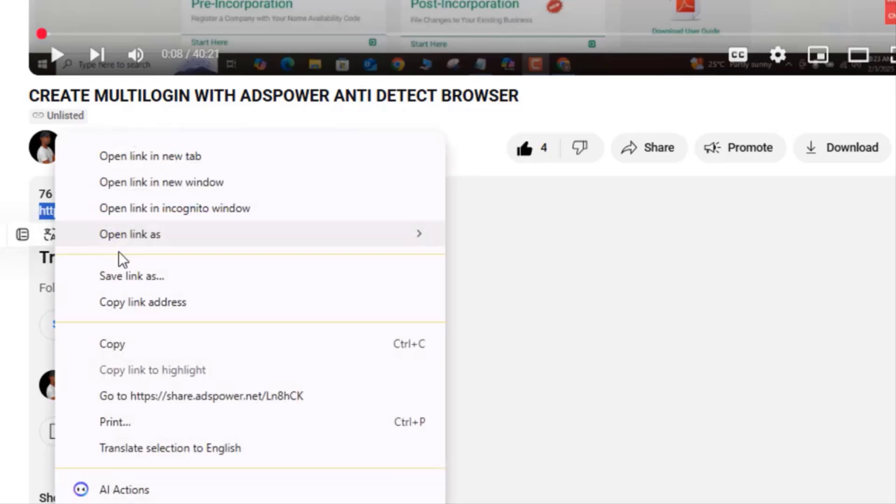
pyautogui.click(137, 351)
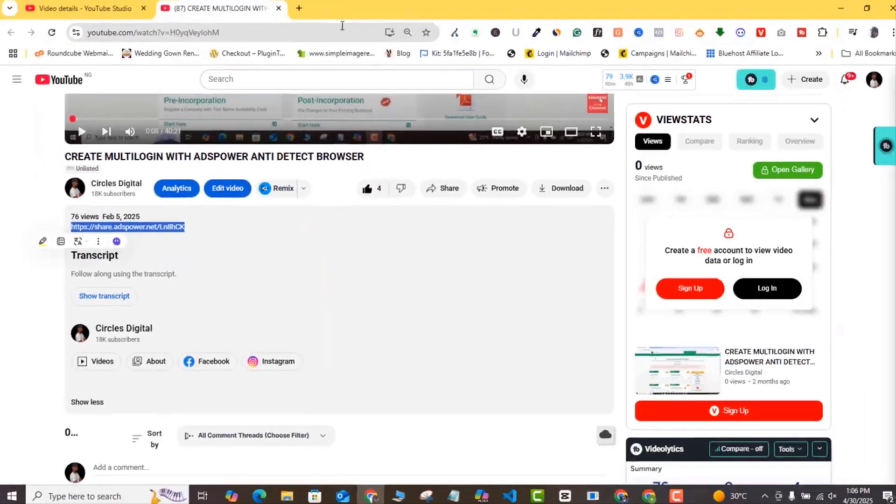
pyautogui.hotkey('ctrl', 'shift', 'n')
pyautogui.hotkey('ctrl', 'v')
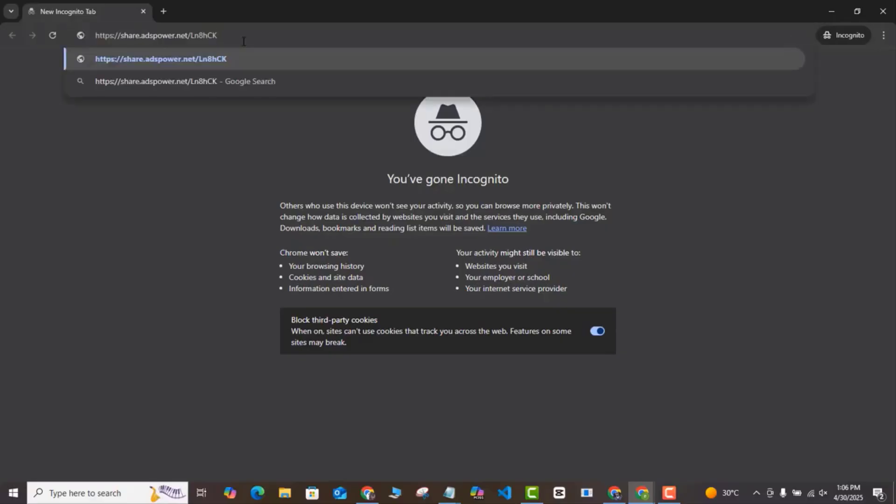
# Load the pasted AdsPower referral link and go to the Download page offering version 7.3.26.
pyautogui.press('Return')
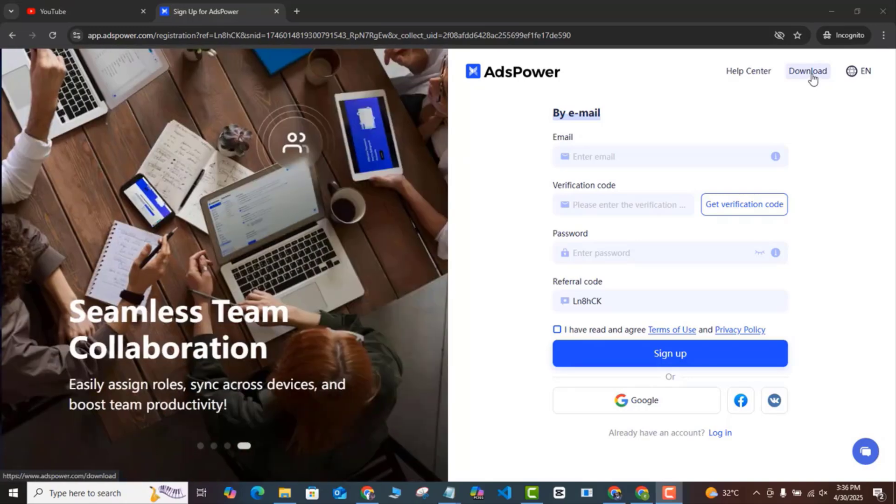
pyautogui.click(809, 79)
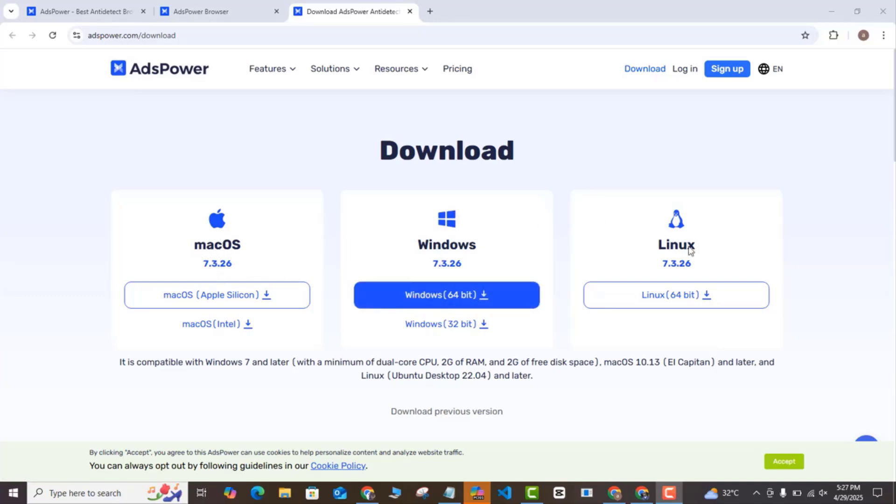
# Download the Windows 64-bit installer AdsPower-Global-7.3.26-x64.exe and run it from the download bubble.
pyautogui.click(463, 303)
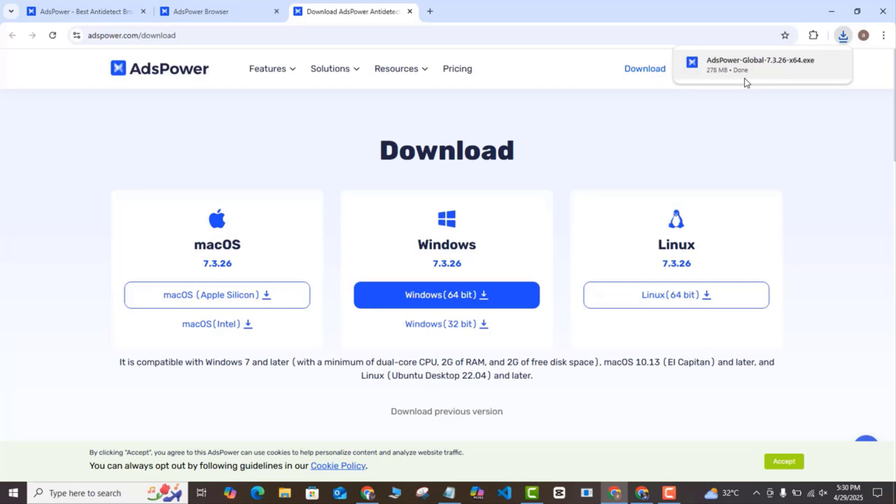
pyautogui.click(745, 79)
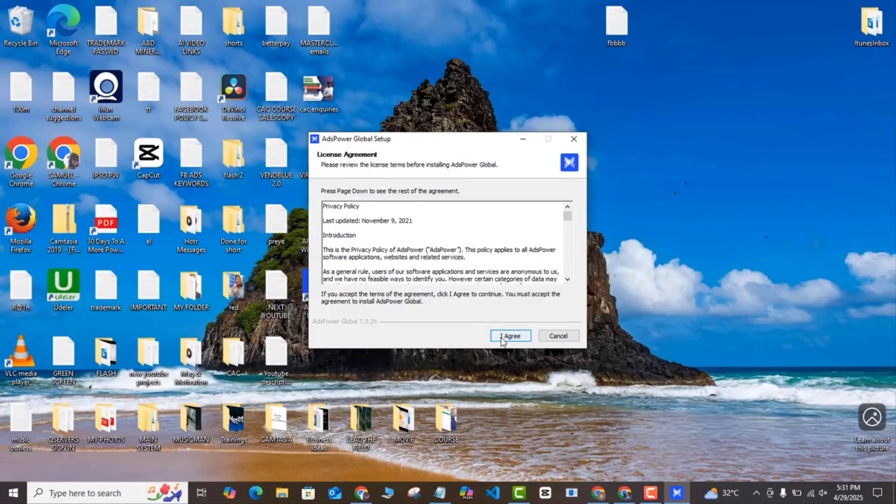
# Accept the licence, install AdsPower Global 7.3.26, and finish with Run AdsPower Global checked.
pyautogui.click(503, 339)
pyautogui.click(511, 336)
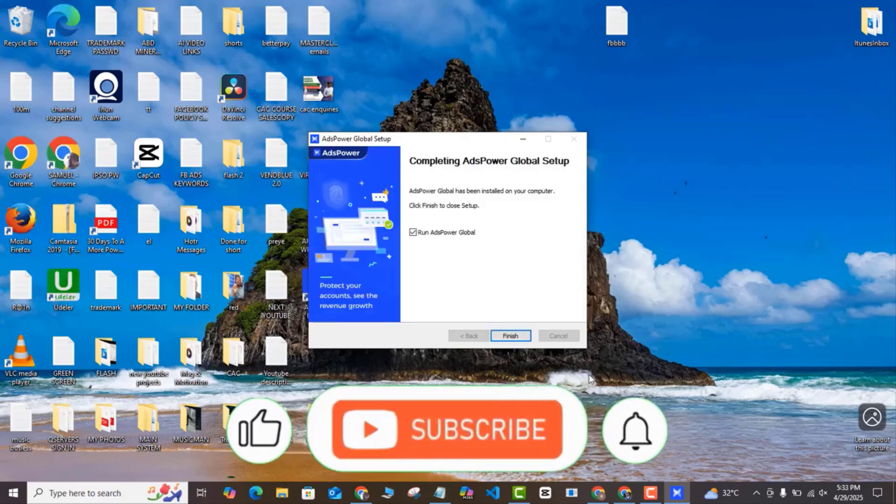
pyautogui.click(511, 337)
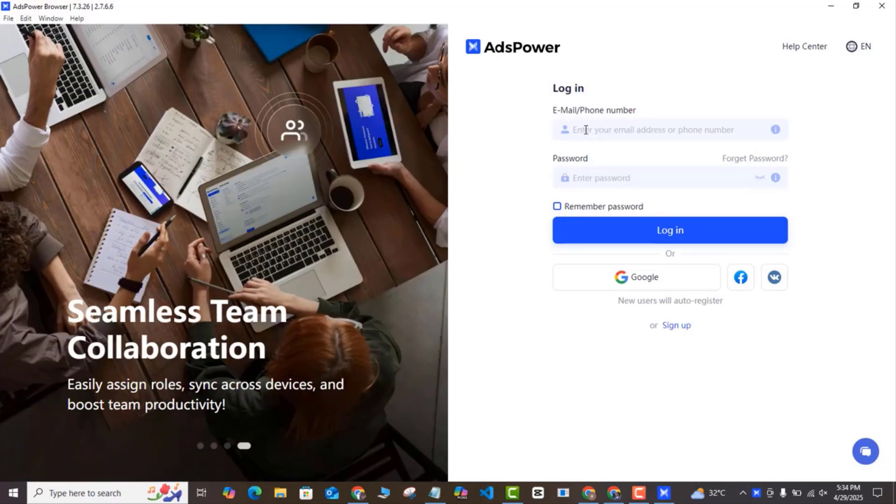
# Log in through the Google option with the existing Google account and allow opening AdsPower Global.
pyautogui.click(586, 130)
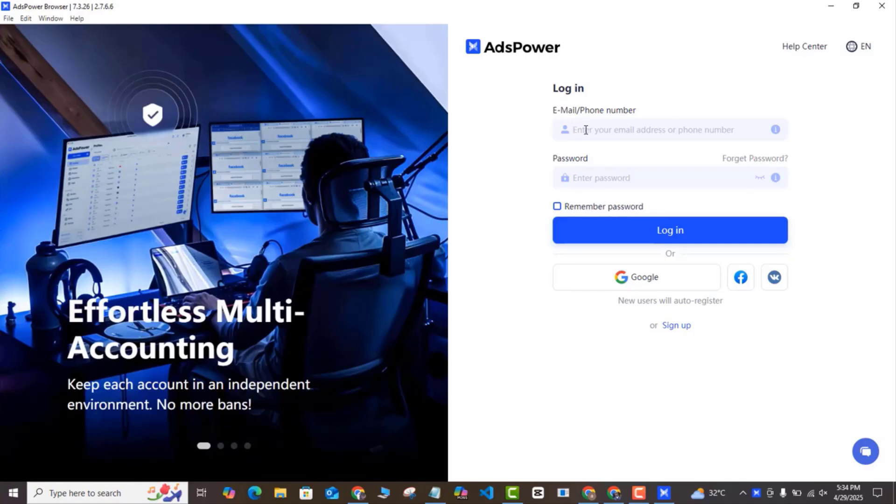
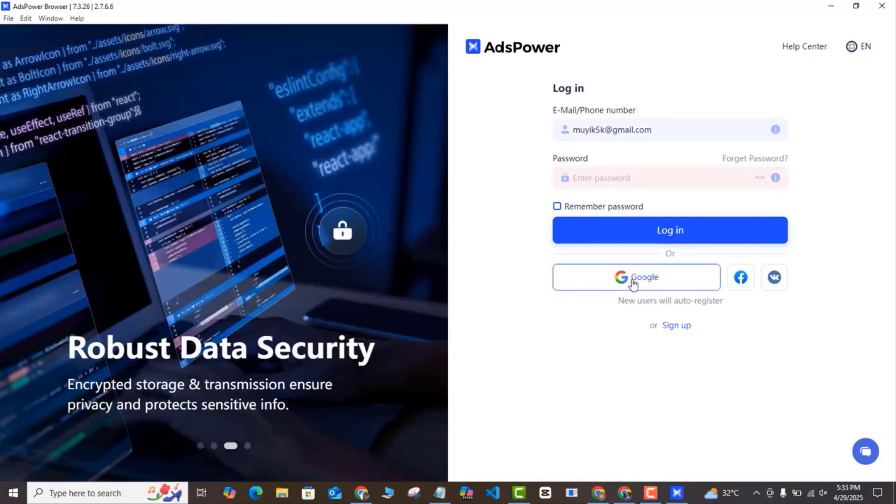
pyautogui.click(633, 283)
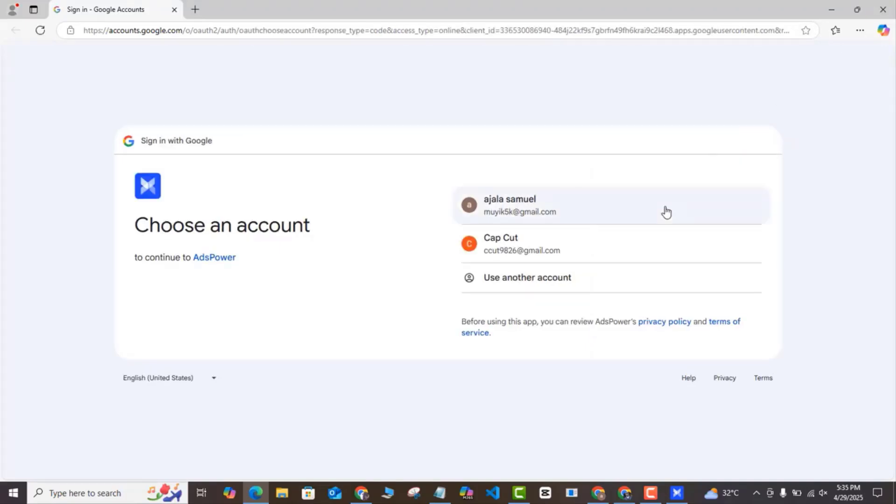
pyautogui.click(663, 210)
pyautogui.click(526, 113)
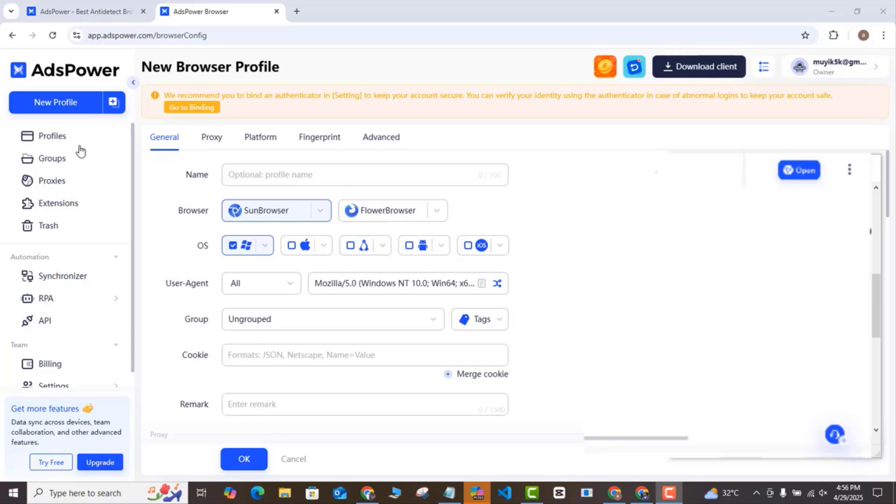
# Create a new browser profile and enter 'Gmail account 1' in its Name field.
pyautogui.click(58, 104)
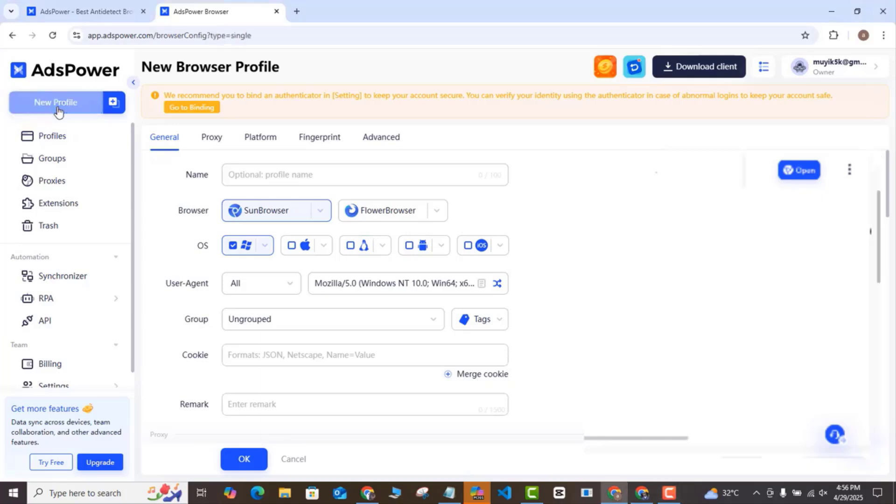
pyautogui.click(275, 179)
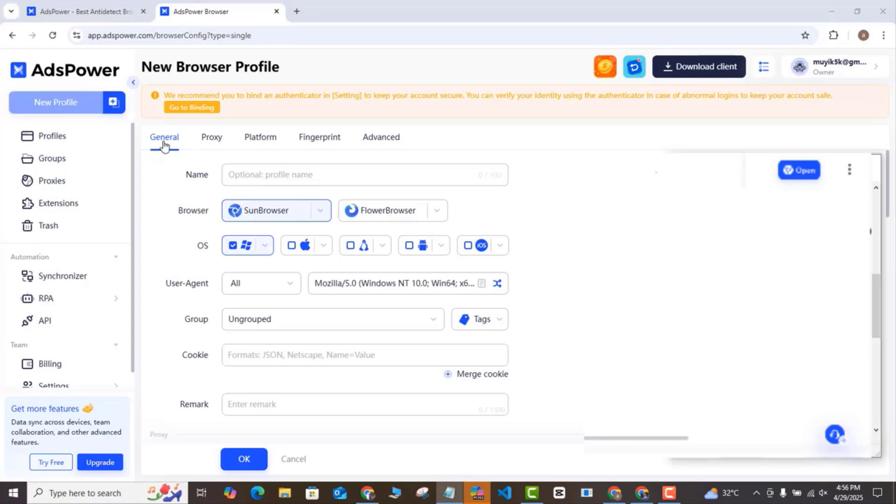
pyautogui.click(250, 174)
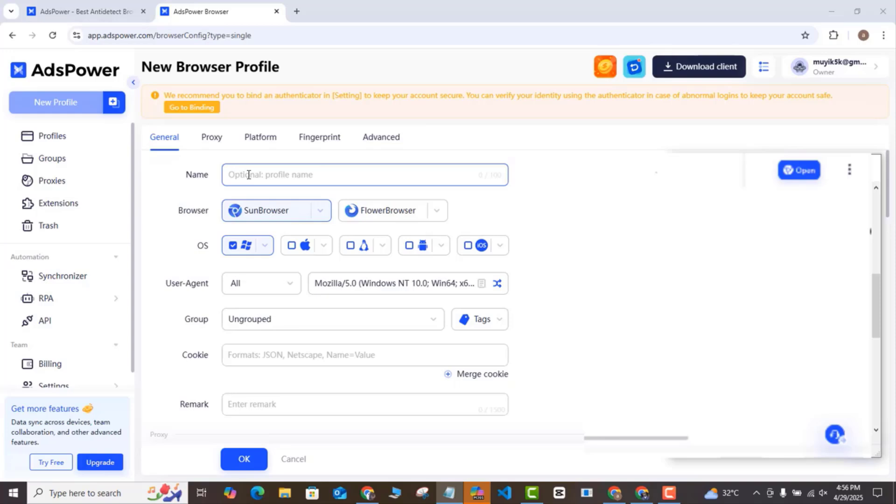
pyautogui.click(248, 175)
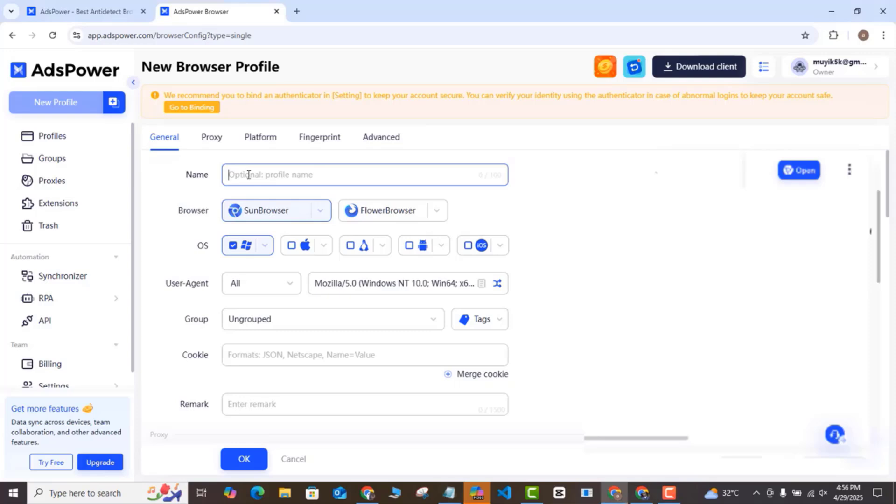
pyautogui.write('Gmail account 1')
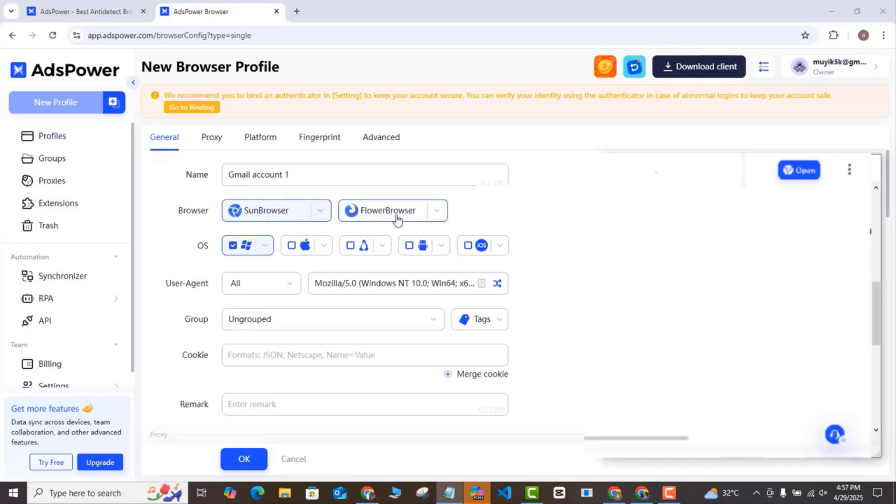
# Browse the SunBrowser and FlowerBrowser version lists without changing the selection.
pyautogui.click(319, 216)
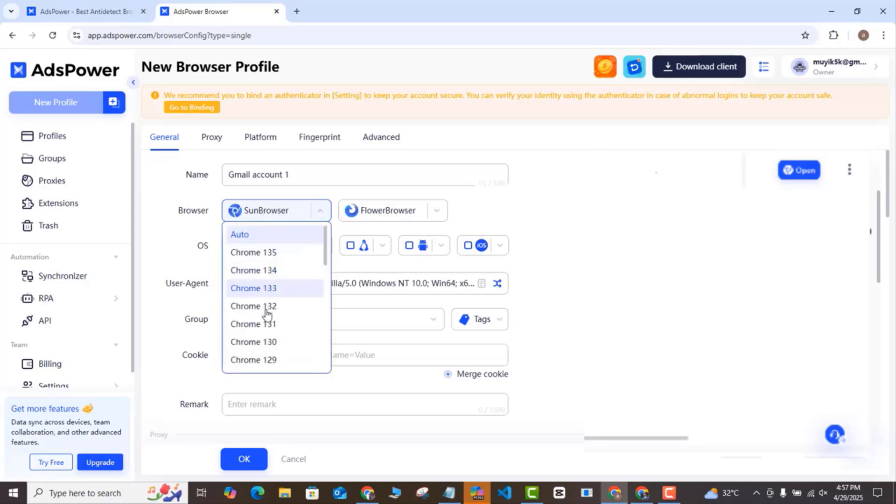
pyautogui.click(438, 211)
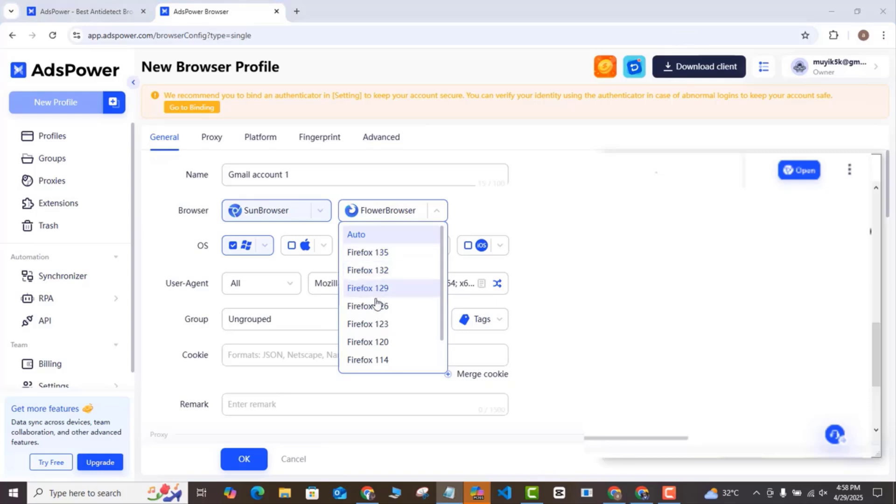
pyautogui.click(321, 214)
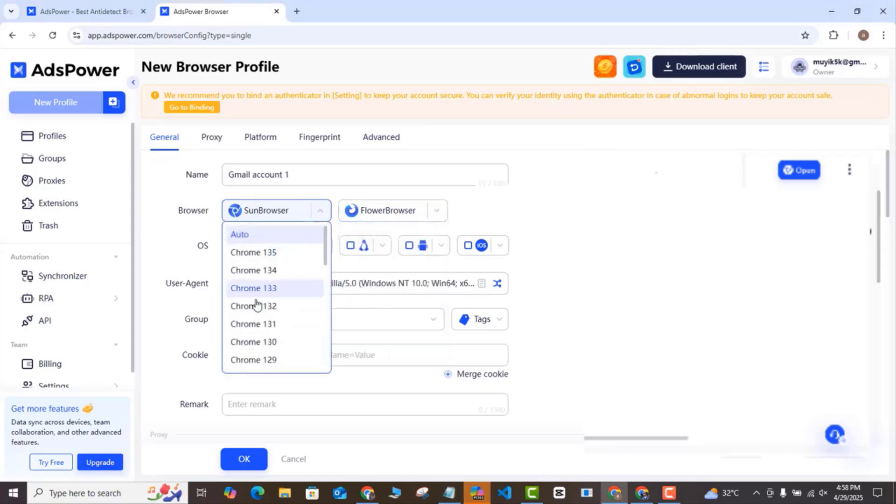
pyautogui.click(319, 213)
pyautogui.hotkey('alt', 'Tab')
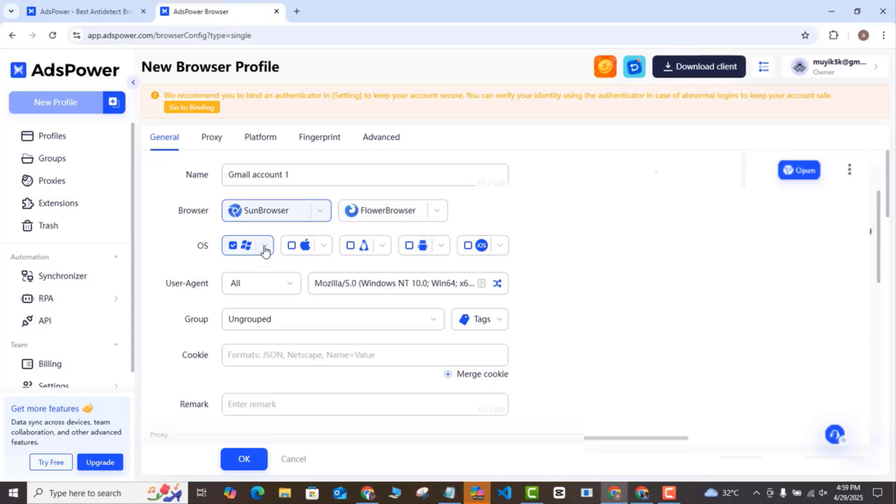
# Review the Windows, macOS and Linux version lists, then set the SunBrowser version to Auto.
pyautogui.click(265, 249)
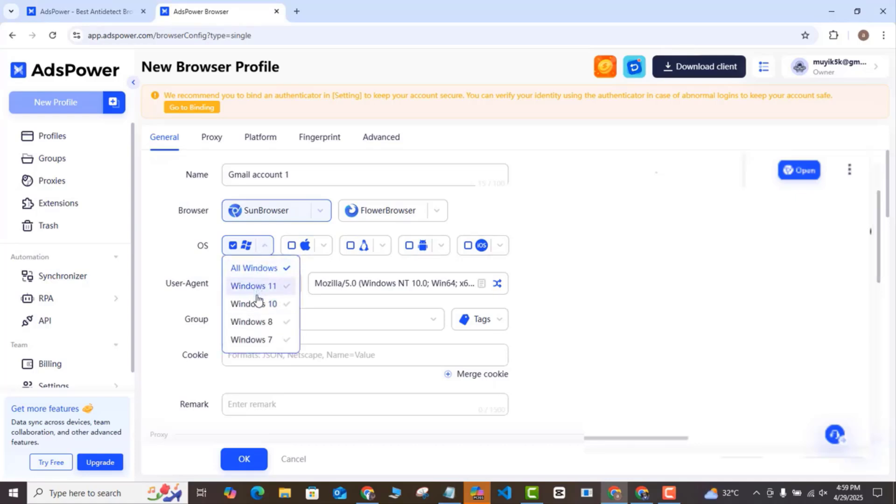
pyautogui.click(324, 248)
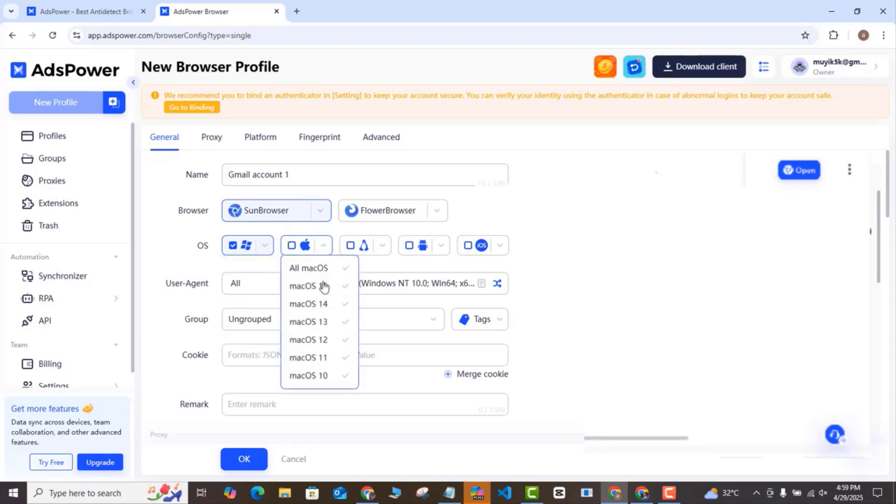
pyautogui.click(383, 248)
pyautogui.click(317, 216)
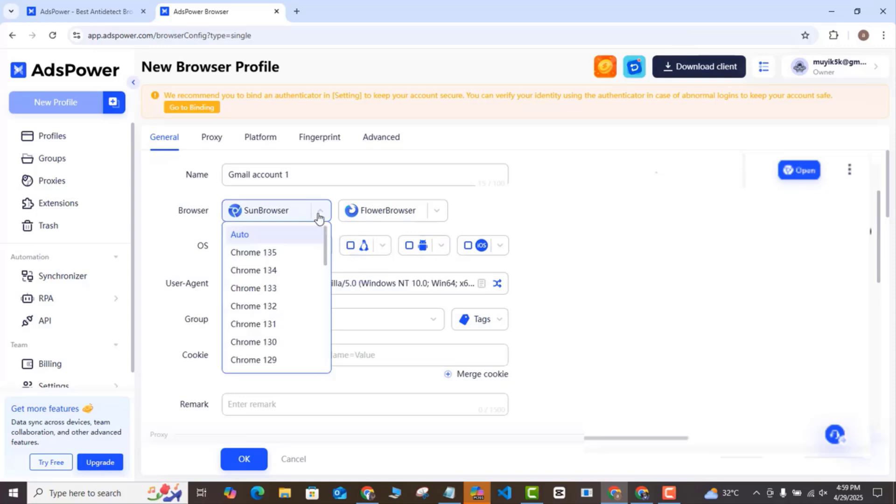
pyautogui.click(264, 242)
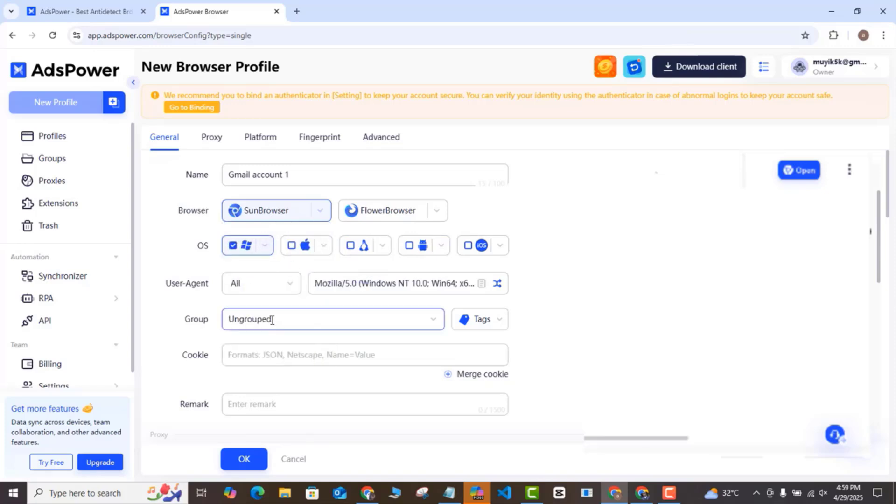
# Create a new group named 'Gmail group' and assign it to the profile.
pyautogui.hotkey('alt', 'Tab')
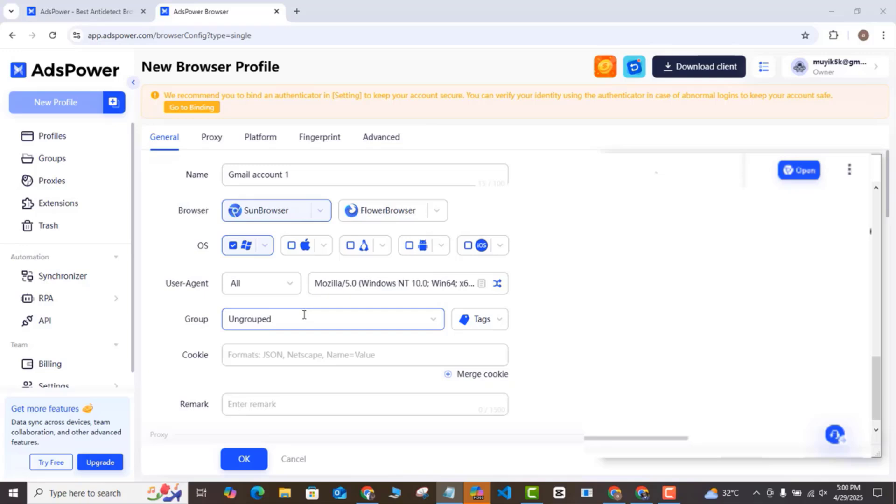
pyautogui.click(304, 315)
pyautogui.write('Gma')
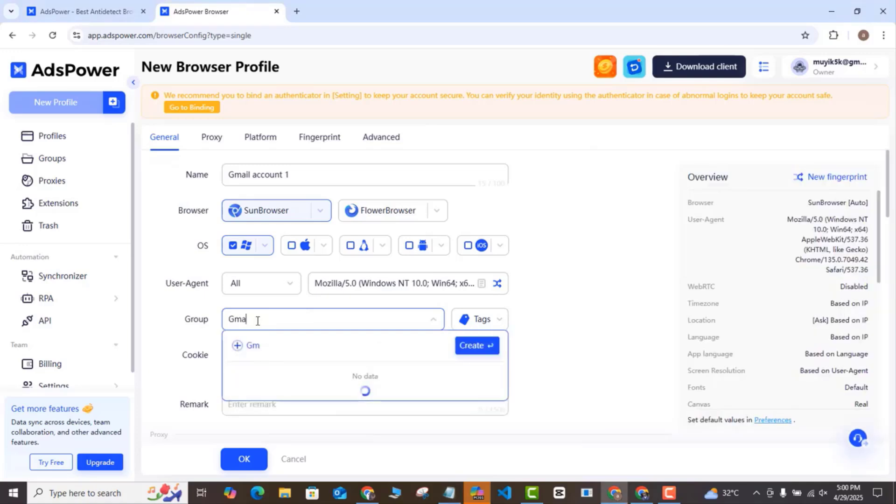
pyautogui.write('il gro')
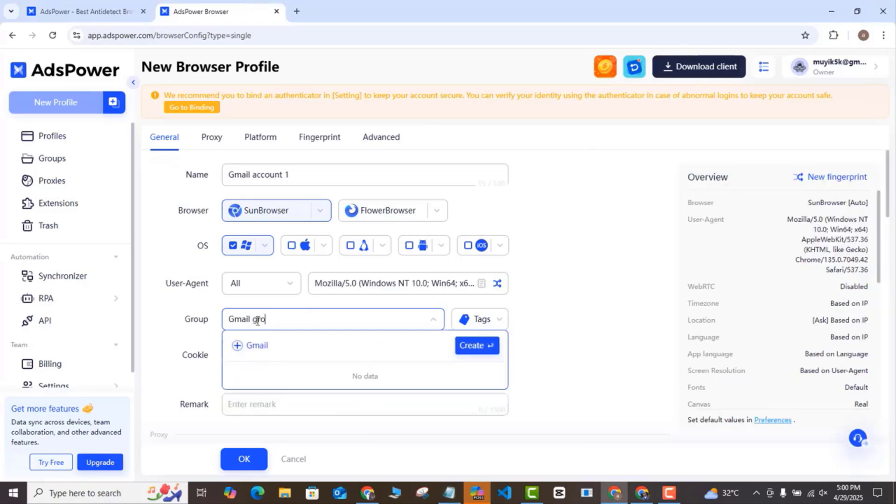
pyautogui.write('up')
pyautogui.click(345, 343)
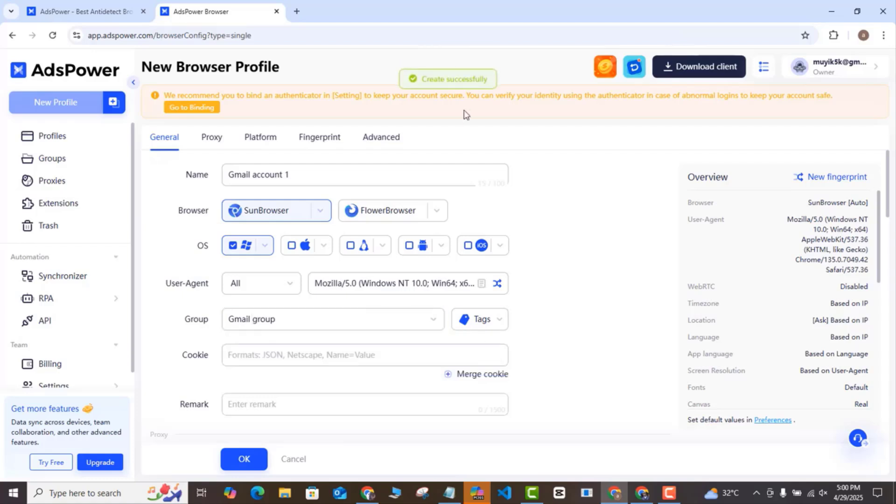
# Leave Tags empty and scroll down to the Proxy section, currently No Proxy (Local network).
pyautogui.click(504, 322)
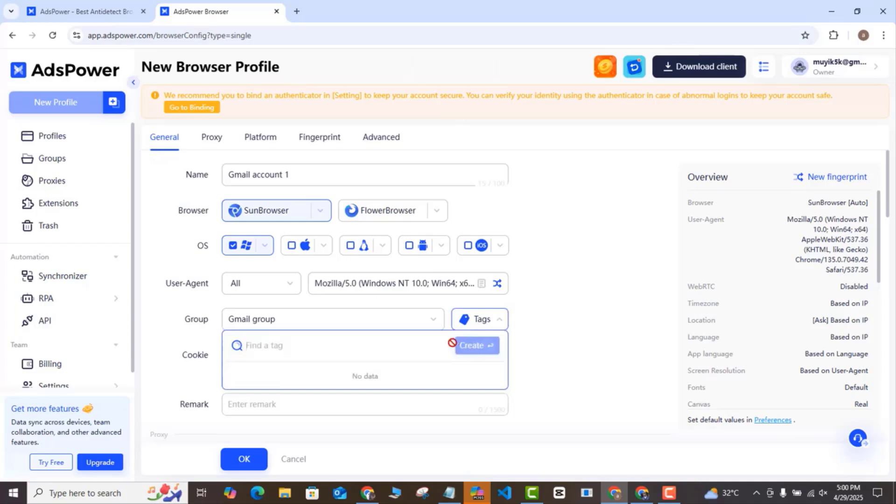
pyautogui.click(176, 337)
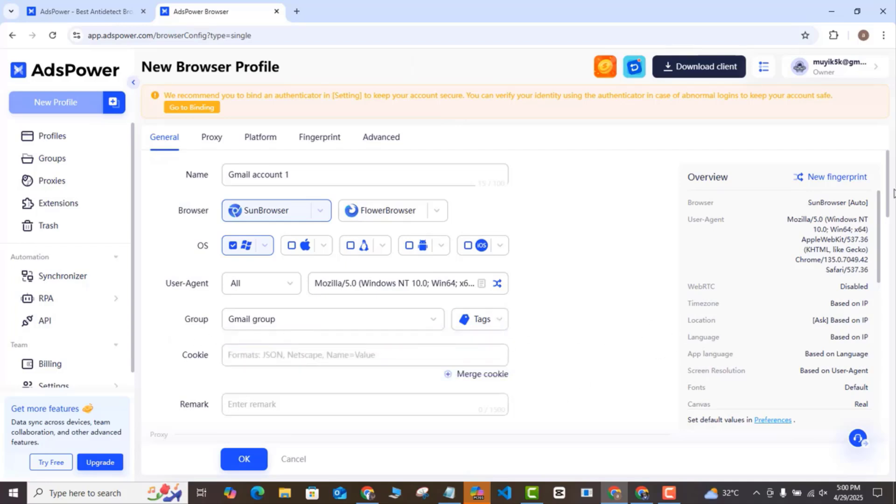
pyautogui.moveTo(893, 192); pyautogui.dragTo(891, 250)
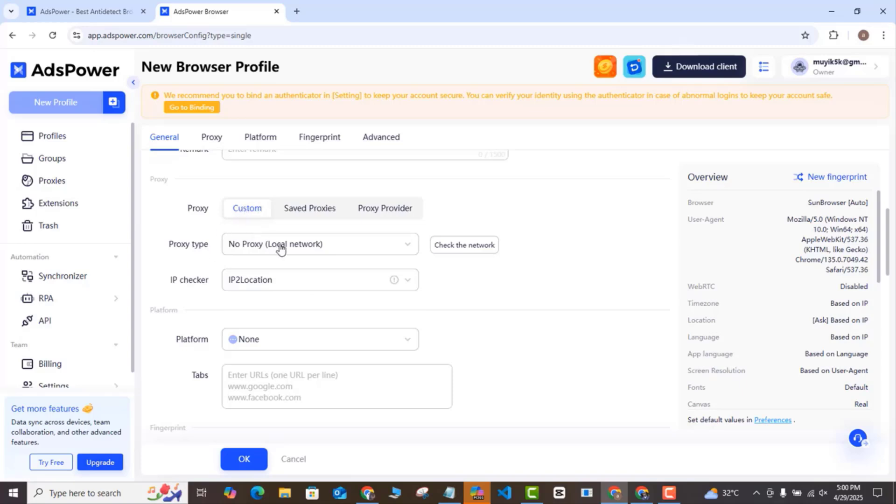
# Switch the proxy to Proxy Provider, pick IPFoxy, and open its Purchase registration prompt.
pyautogui.click(351, 249)
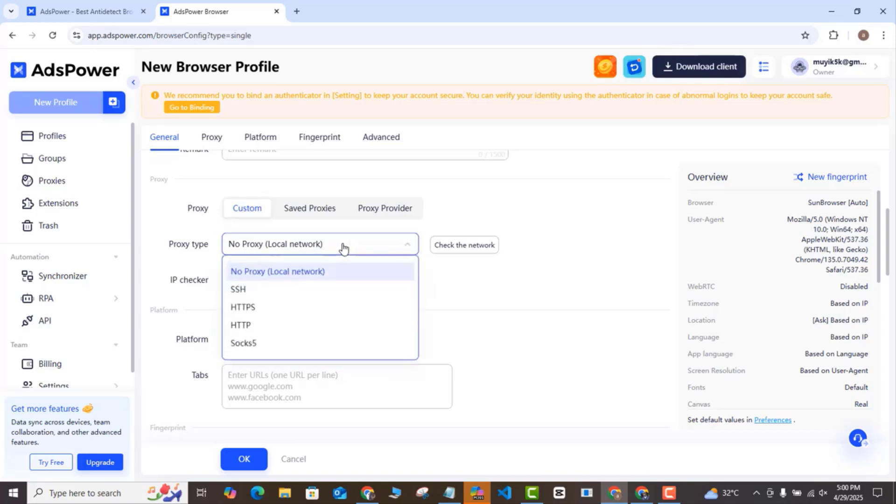
pyautogui.click(342, 251)
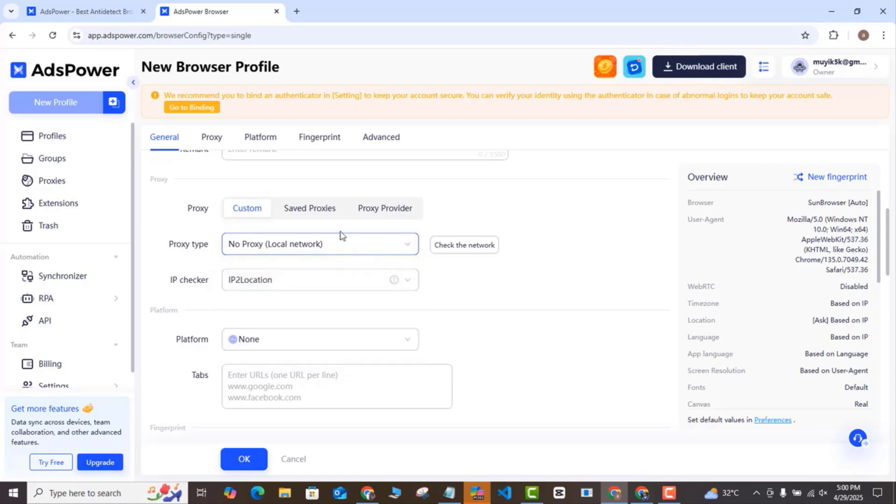
pyautogui.click(390, 214)
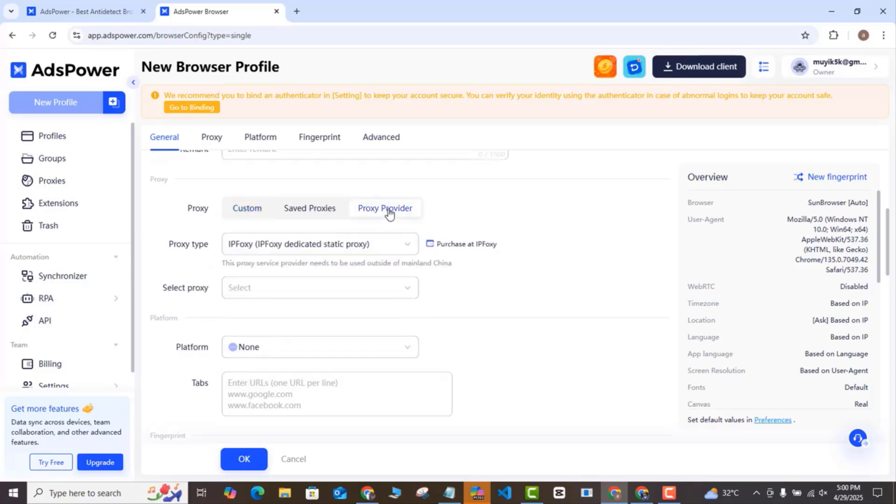
pyautogui.click(410, 247)
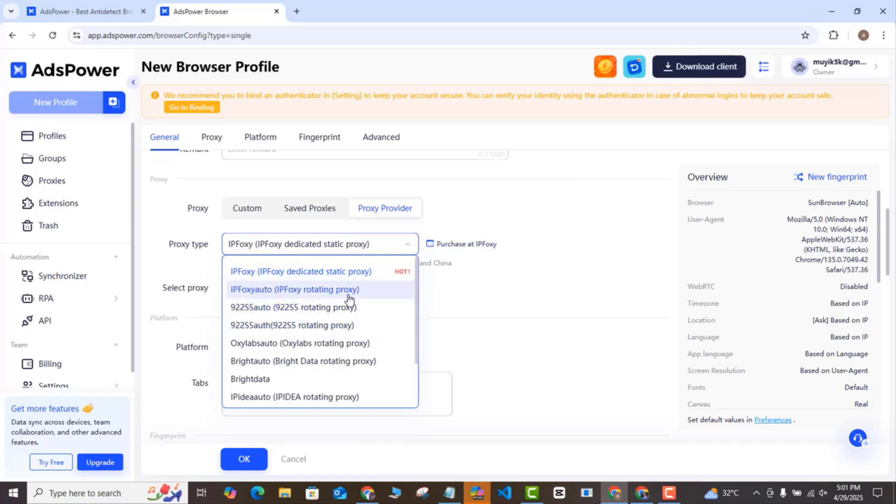
pyautogui.click(462, 244)
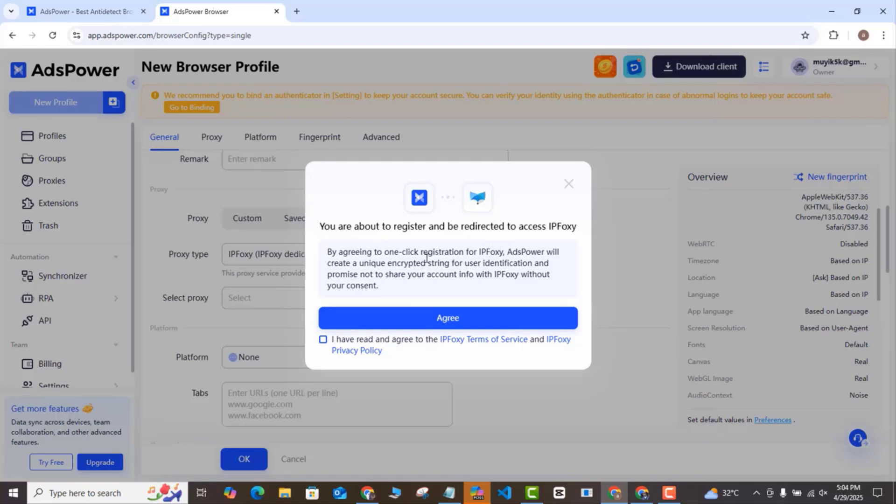
# Dismiss the IPFoxy prompt and set a Custom proxy with proxy type HTTP.
pyautogui.click(570, 185)
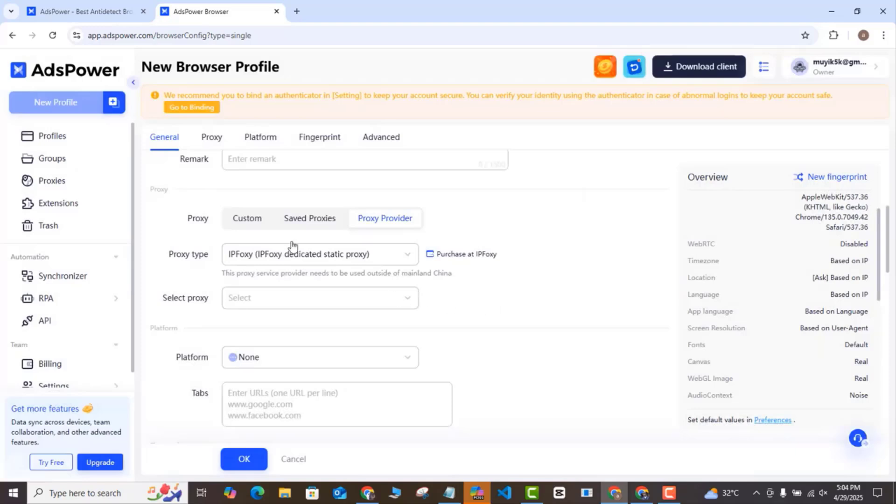
pyautogui.click(247, 219)
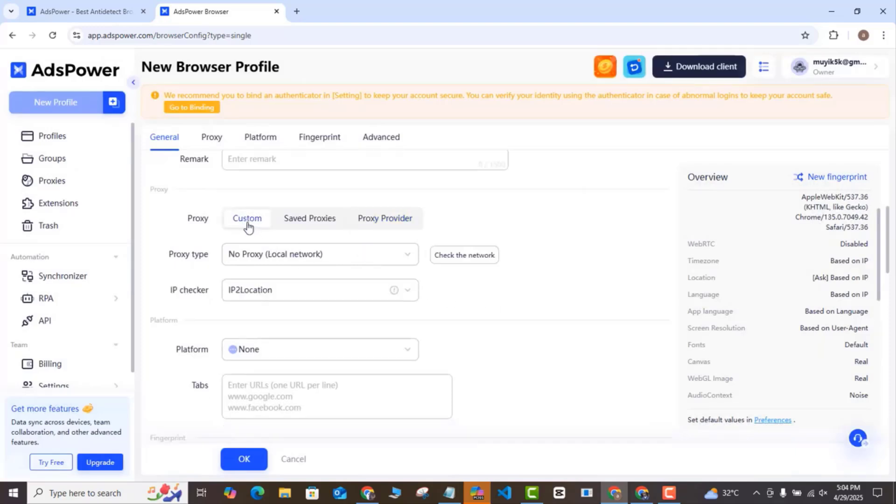
pyautogui.click(366, 261)
pyautogui.click(289, 323)
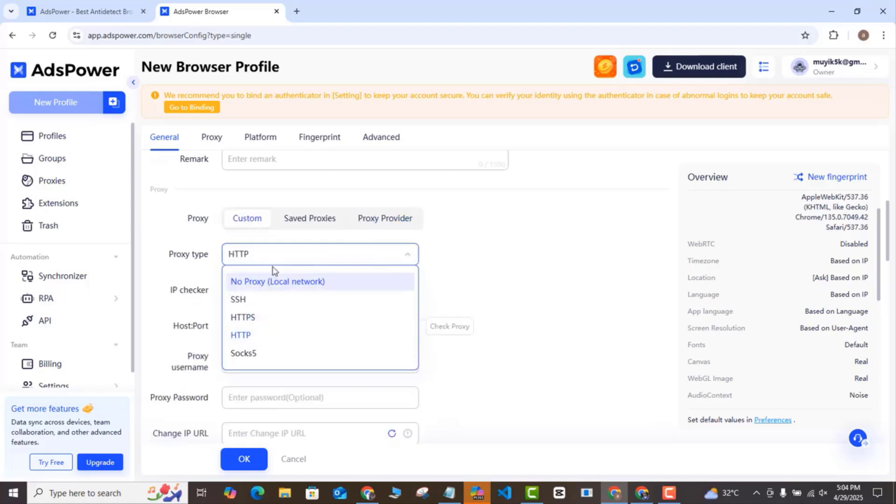
pyautogui.click(248, 336)
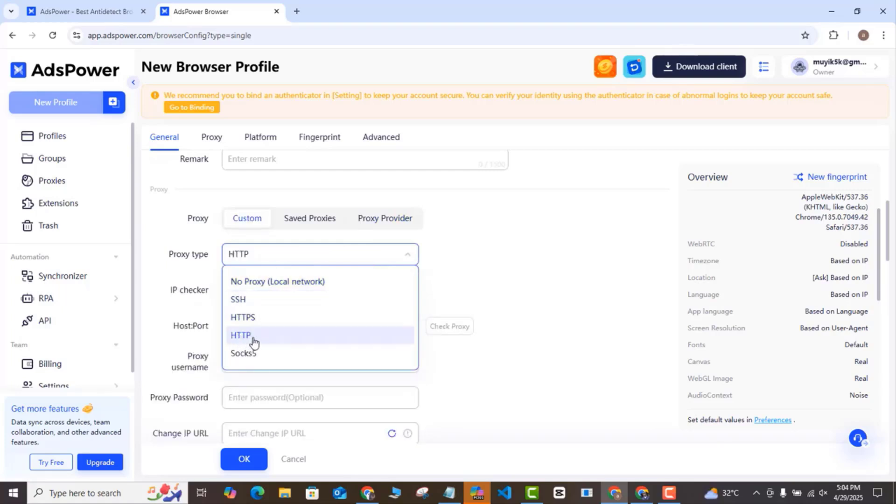
pyautogui.click(254, 342)
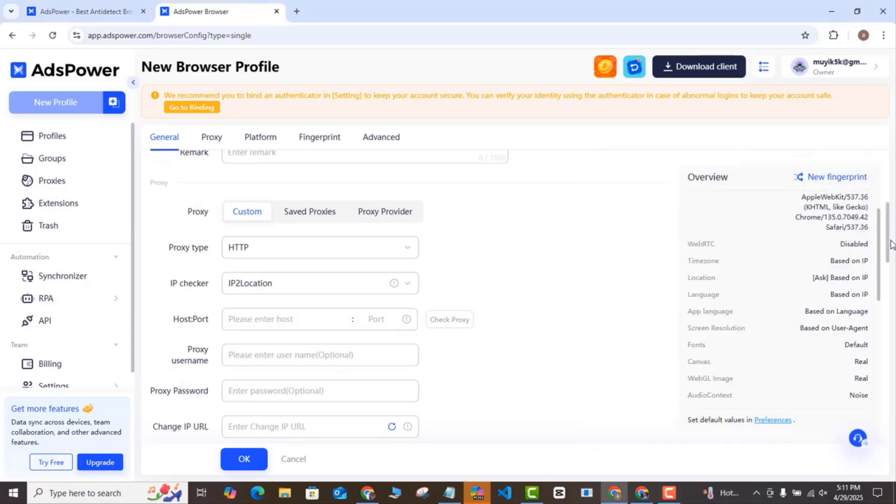
# Change the profile's Platform from other to accounts.google.com.
pyautogui.moveTo(891, 248); pyautogui.dragTo(891, 297)
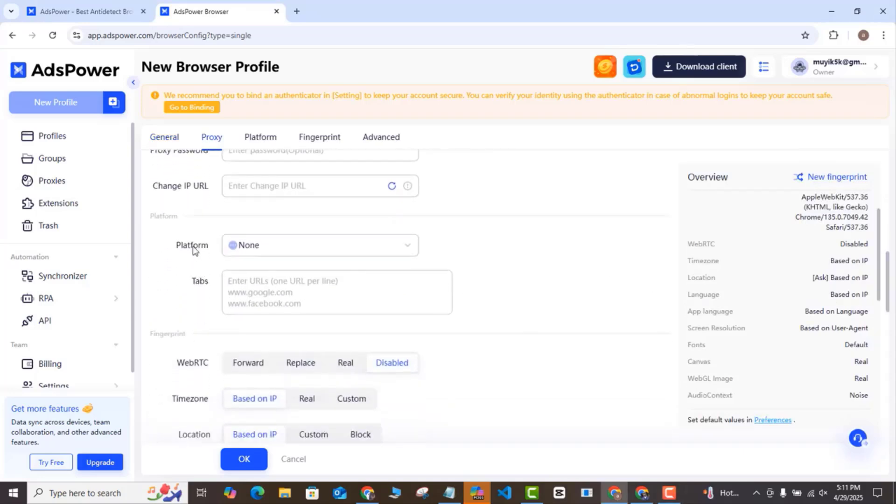
pyautogui.click(409, 252)
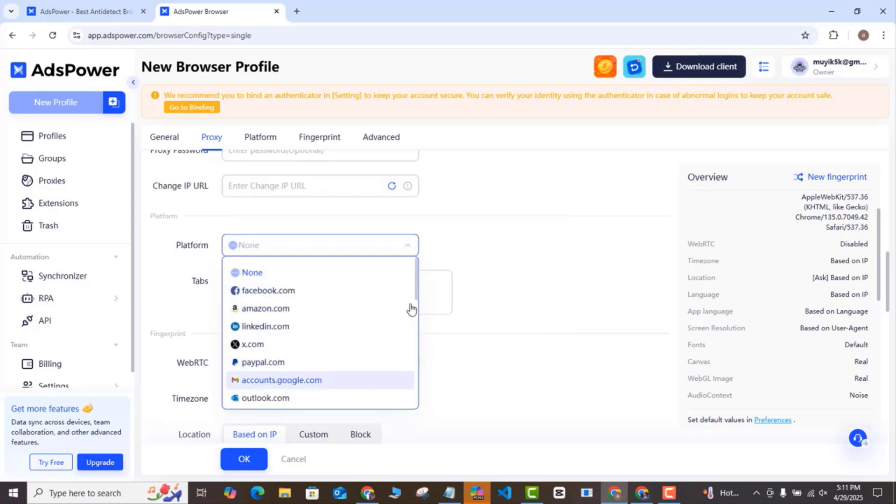
pyautogui.moveTo(416, 293); pyautogui.dragTo(417, 402)
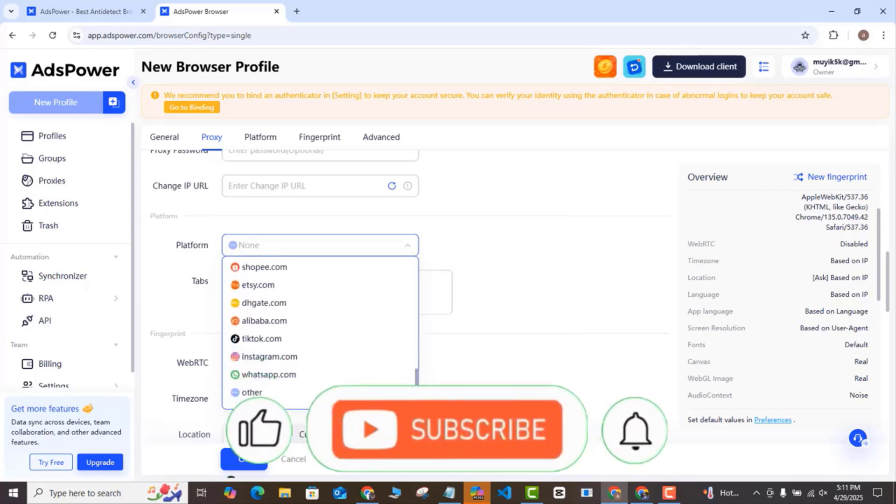
pyautogui.click(256, 394)
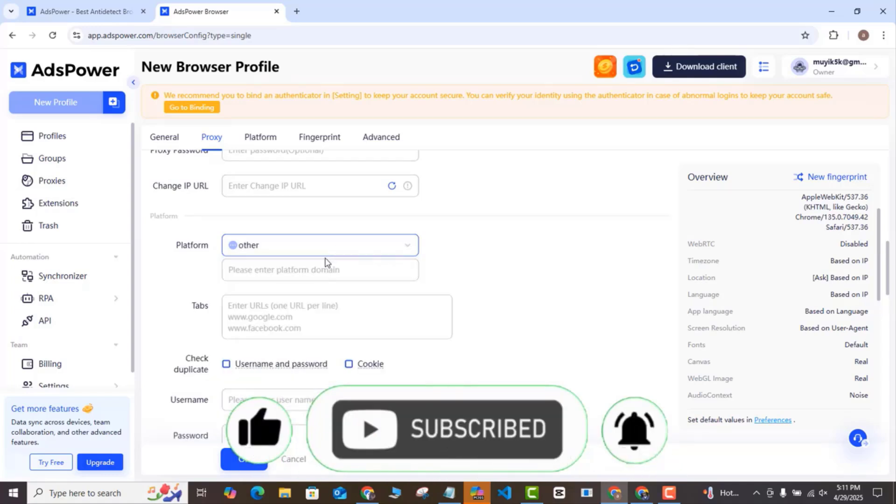
pyautogui.click(239, 270)
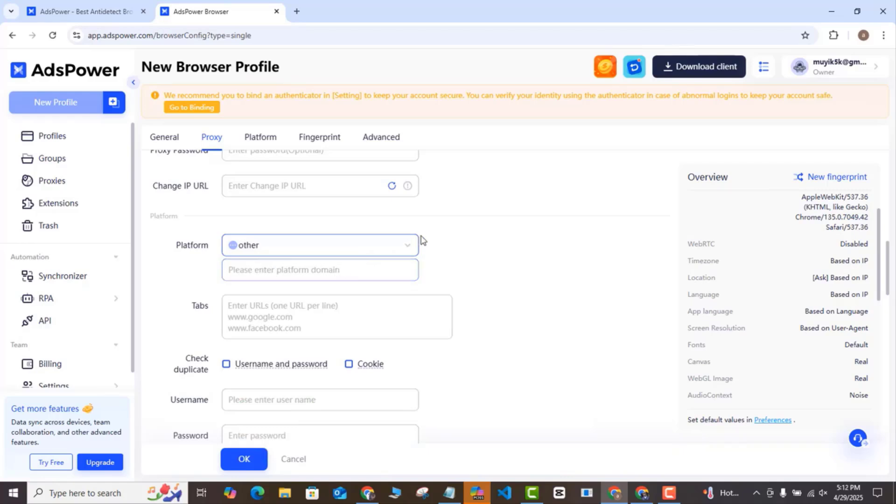
pyautogui.click(406, 251)
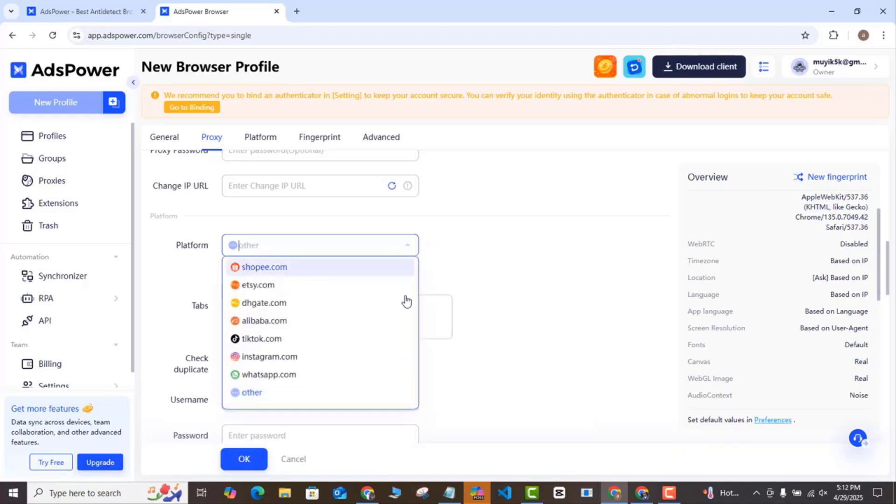
pyautogui.moveTo(419, 375); pyautogui.dragTo(416, 244)
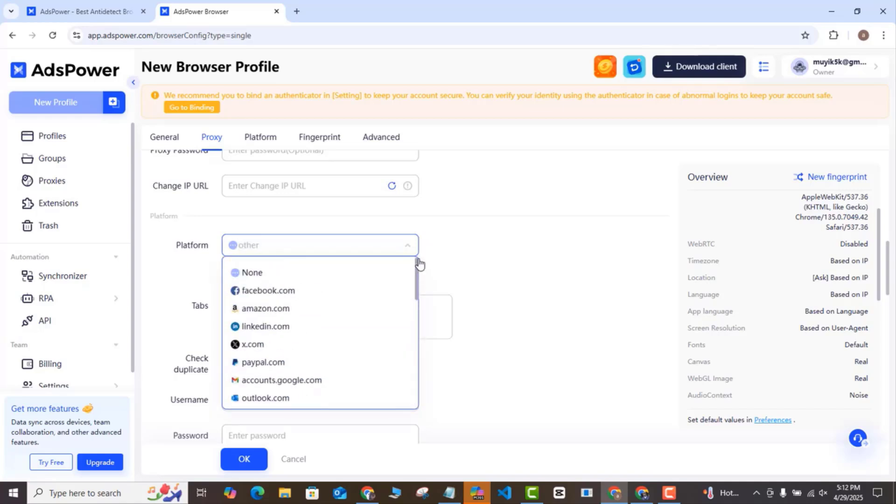
pyautogui.click(282, 381)
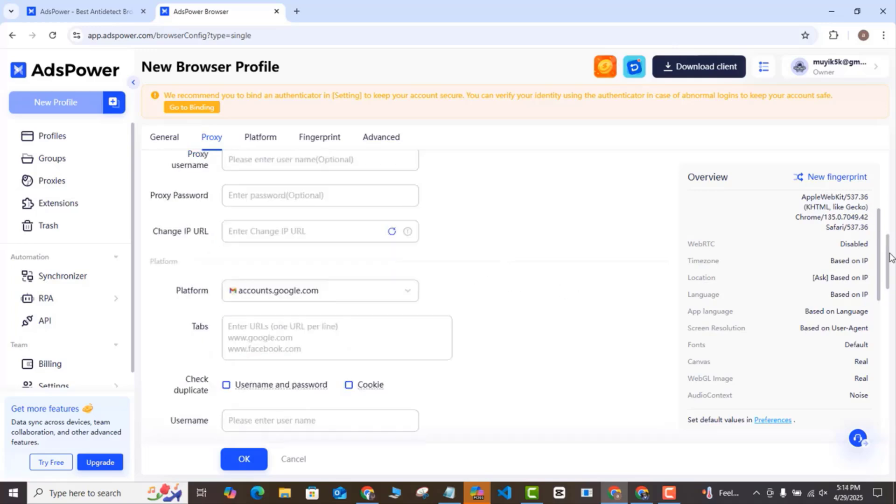
pyautogui.scroll(-4, 765, 276)
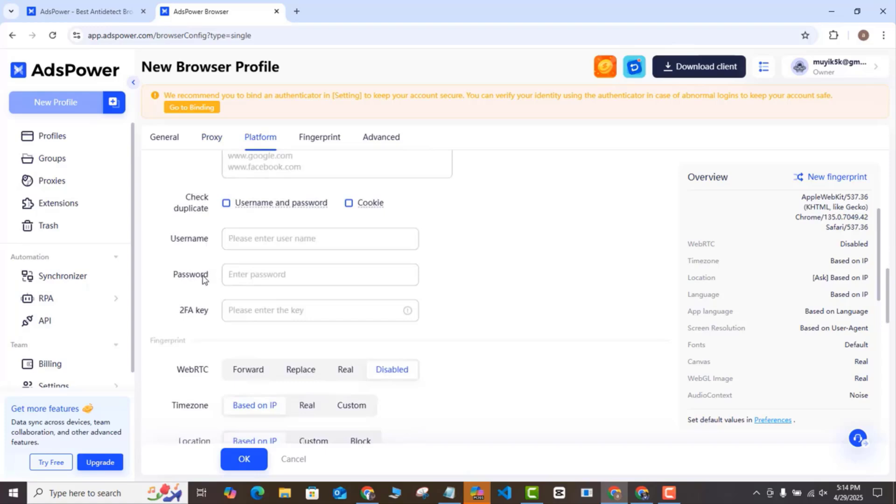
pyautogui.click(238, 278)
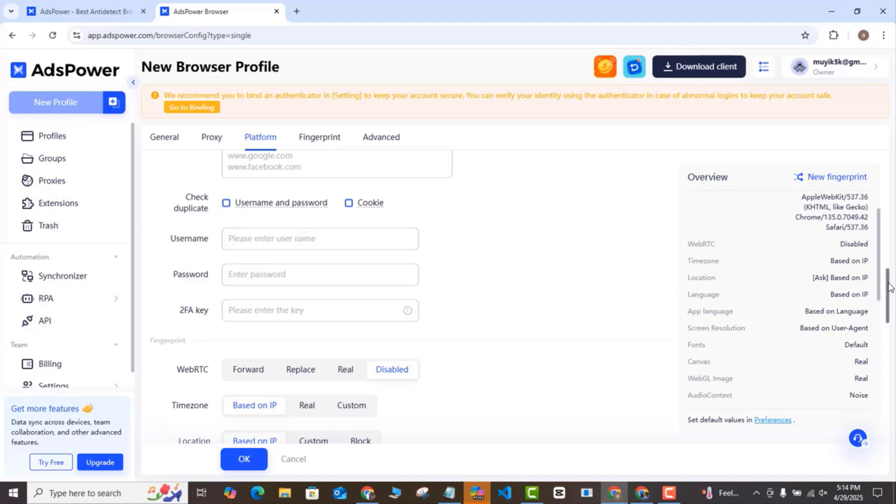
pyautogui.moveTo(891, 288); pyautogui.dragTo(892, 310)
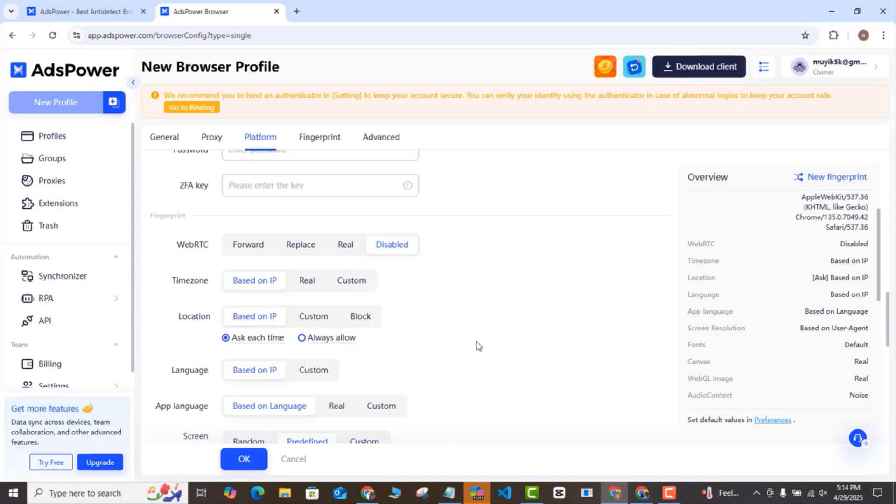
pyautogui.moveTo(889, 292); pyautogui.dragTo(892, 396)
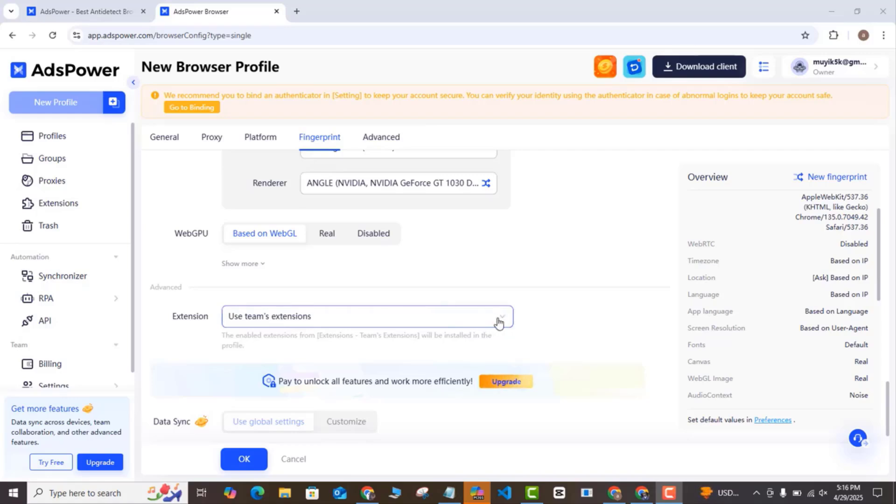
# Set Extension to Use team's extensions and save the Gmail account 1 profile with OK.
pyautogui.click(477, 314)
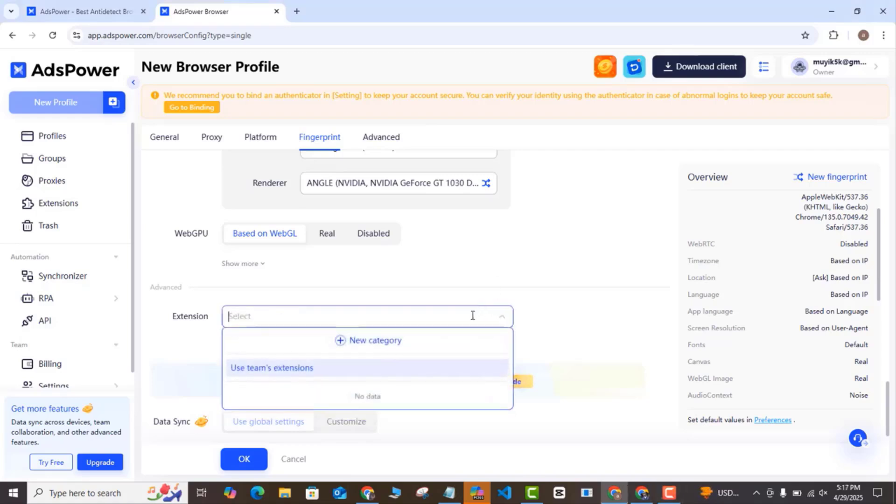
pyautogui.click(467, 279)
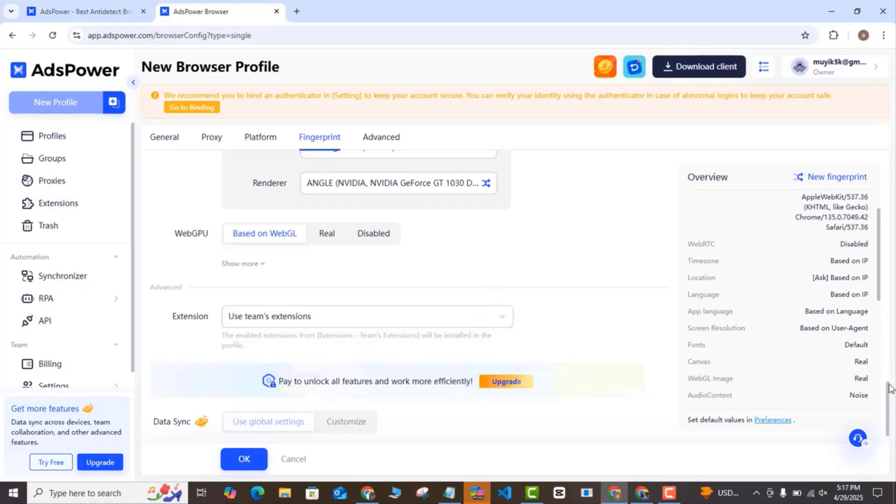
pyautogui.moveTo(890, 394); pyautogui.dragTo(890, 402)
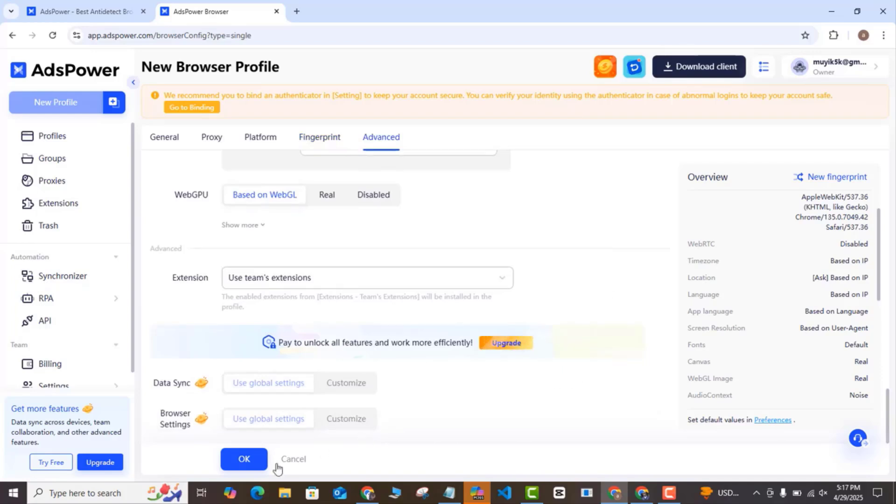
pyautogui.click(244, 459)
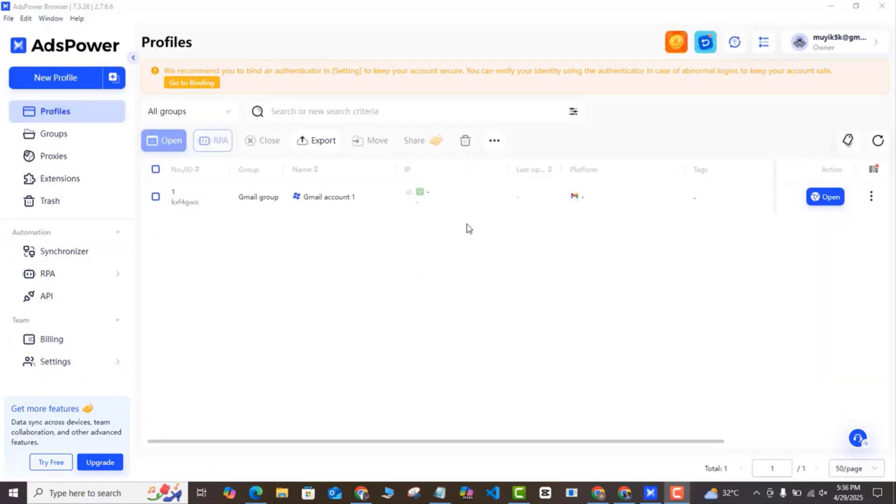
# Launch the Gmail account 1 browser, review its start page, and view the Google Ads tab.
pyautogui.click(829, 204)
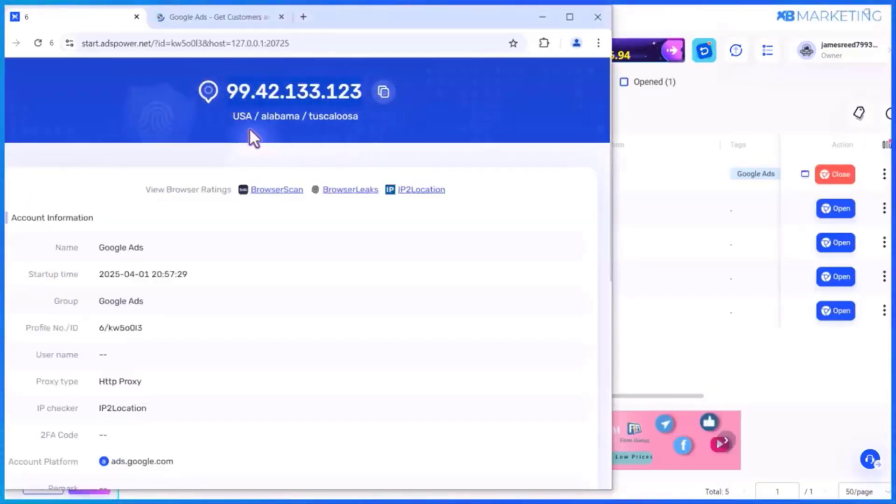
pyautogui.scroll(-8, 160, 181)
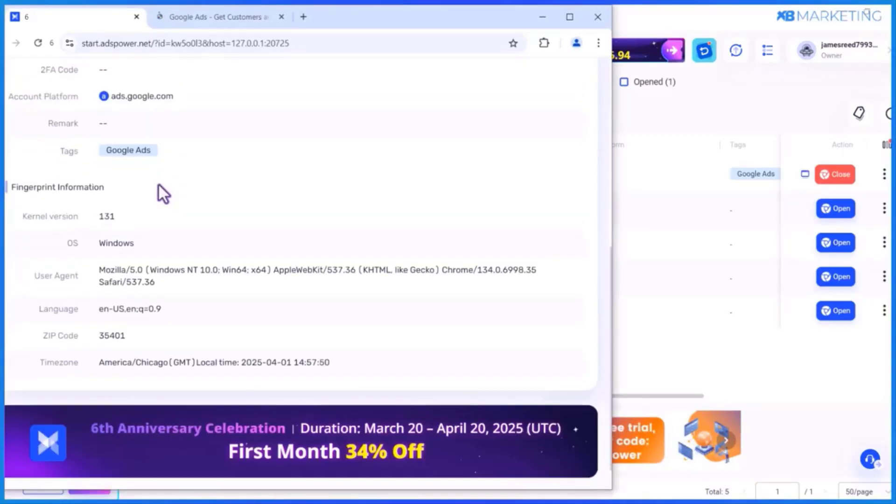
pyautogui.scroll(3, 158, 183)
pyautogui.click(173, 17)
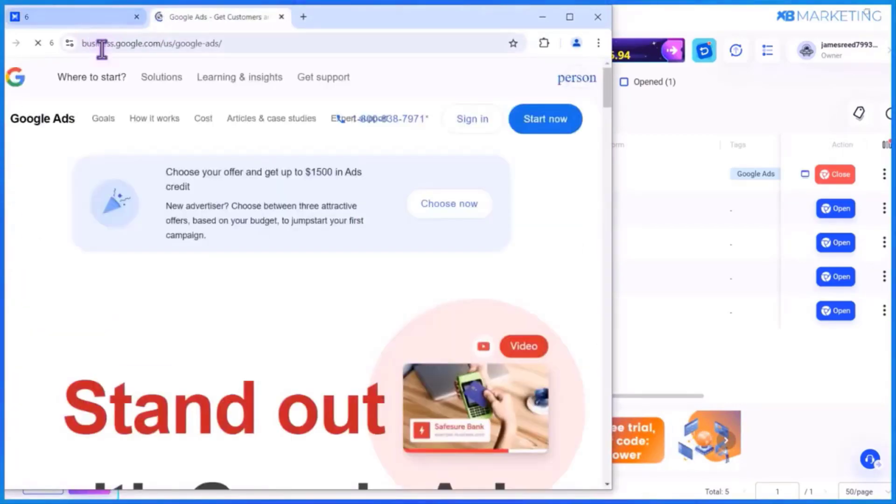